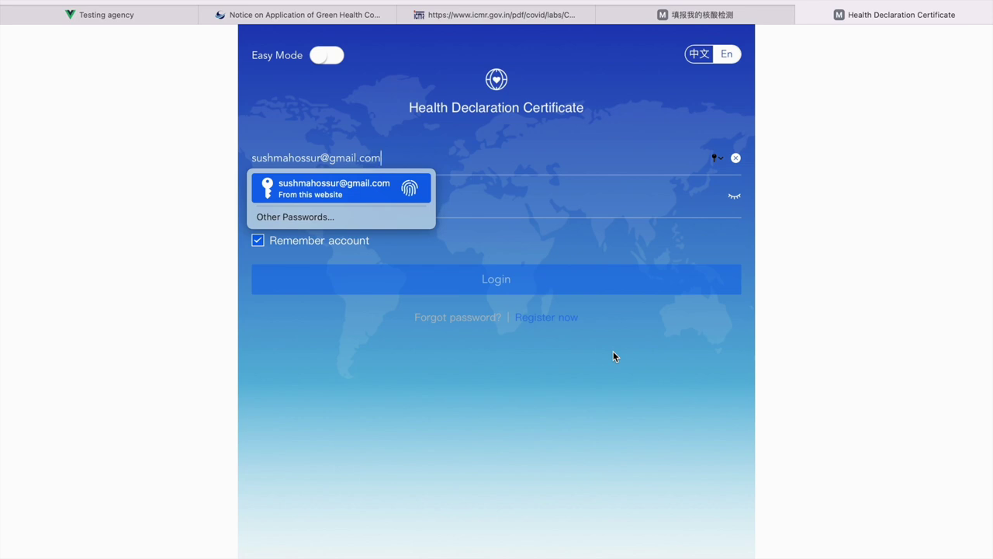
# Step: Log in with the saved credentials and pass the puzzle-slider check
pyautogui.press('Return')
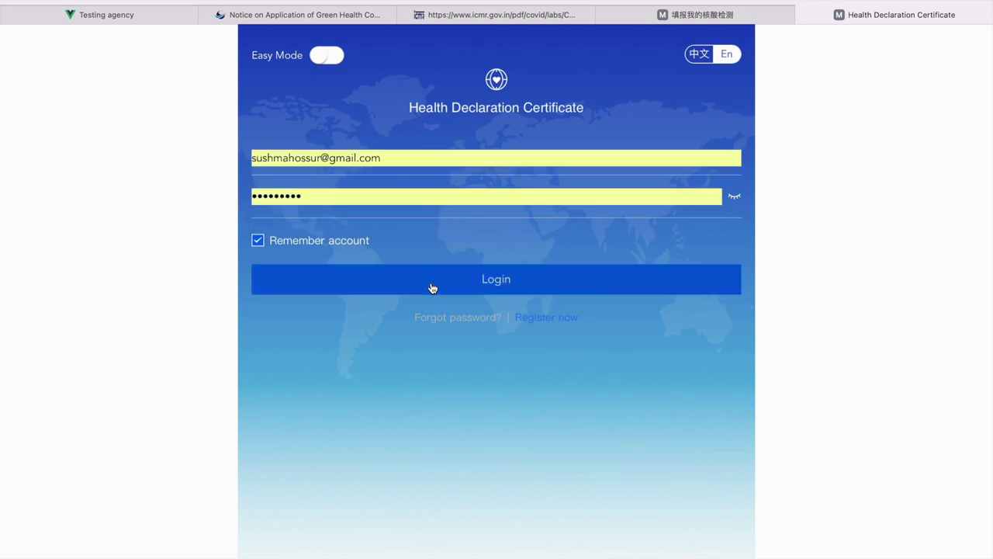
pyautogui.click(432, 288)
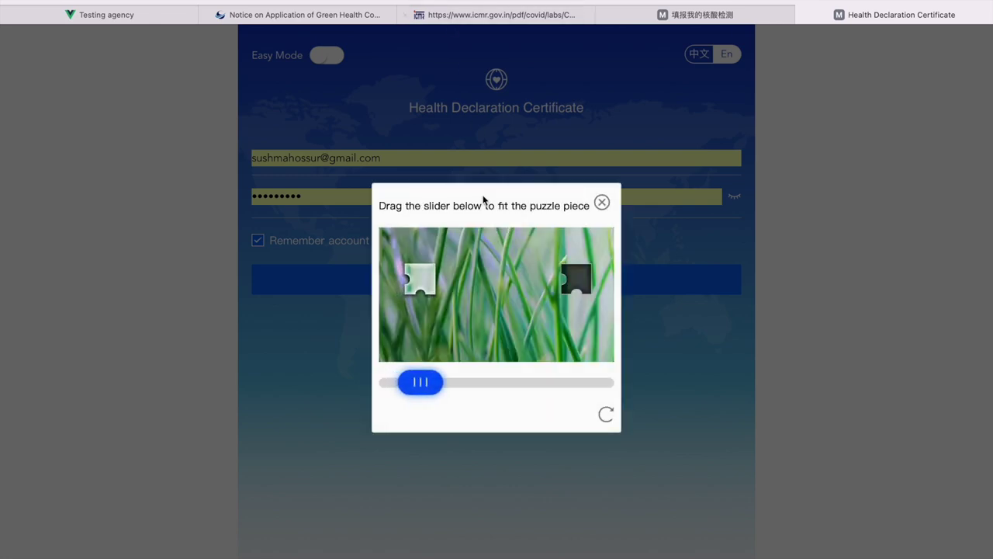
pyautogui.moveTo(419, 382); pyautogui.dragTo(572, 377)
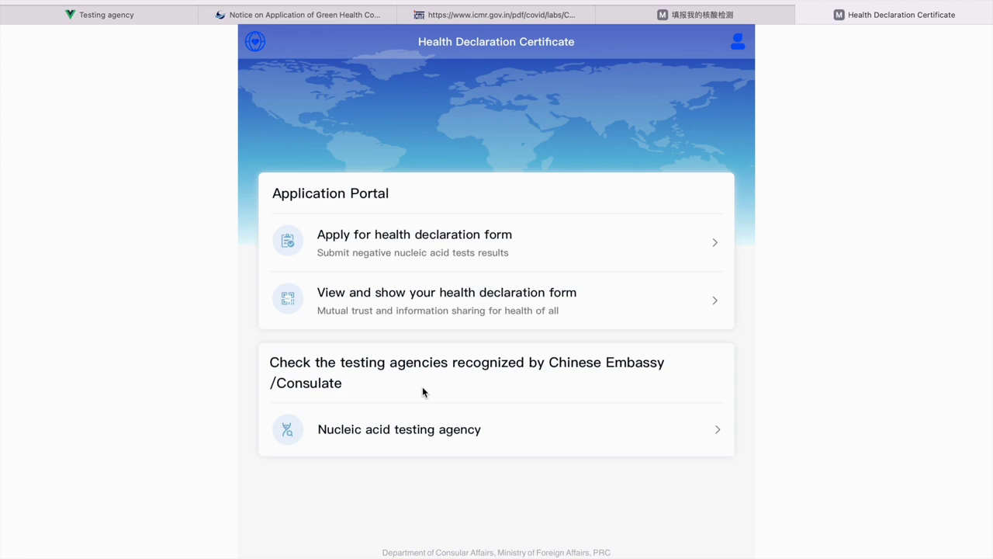
# Step: Open the recognized nucleic acid testing agencies list and select India as the country
pyautogui.click(418, 427)
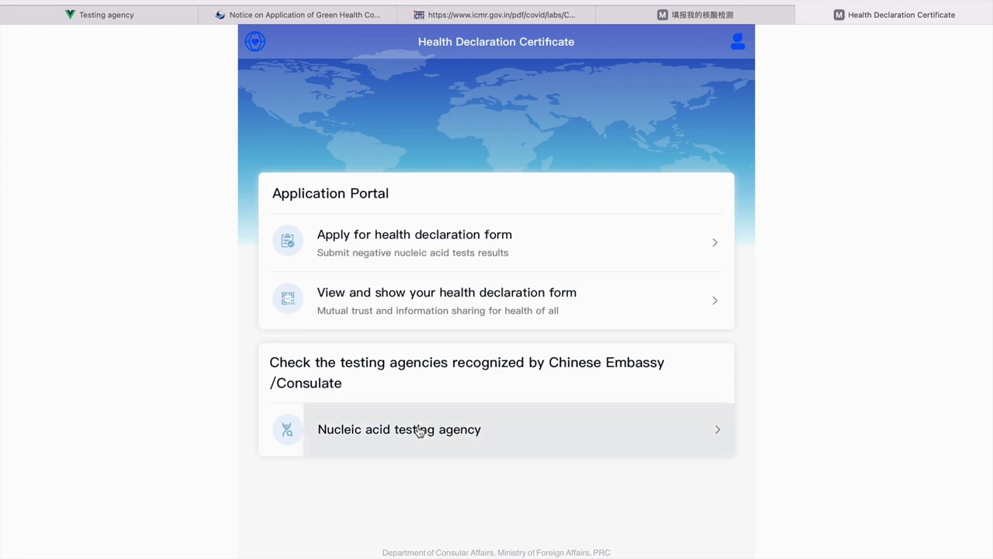
pyautogui.click(371, 83)
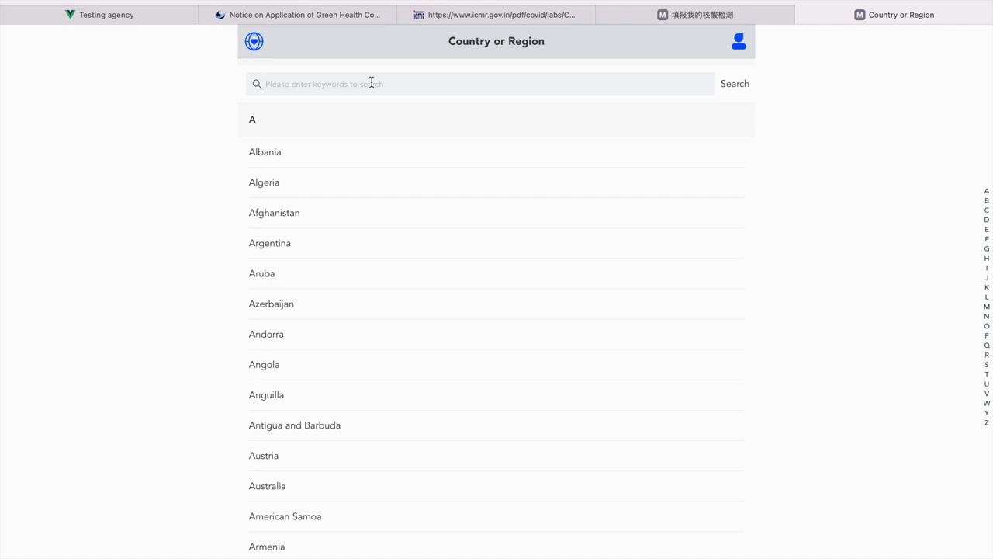
pyautogui.write('india')
pyautogui.press('Return')
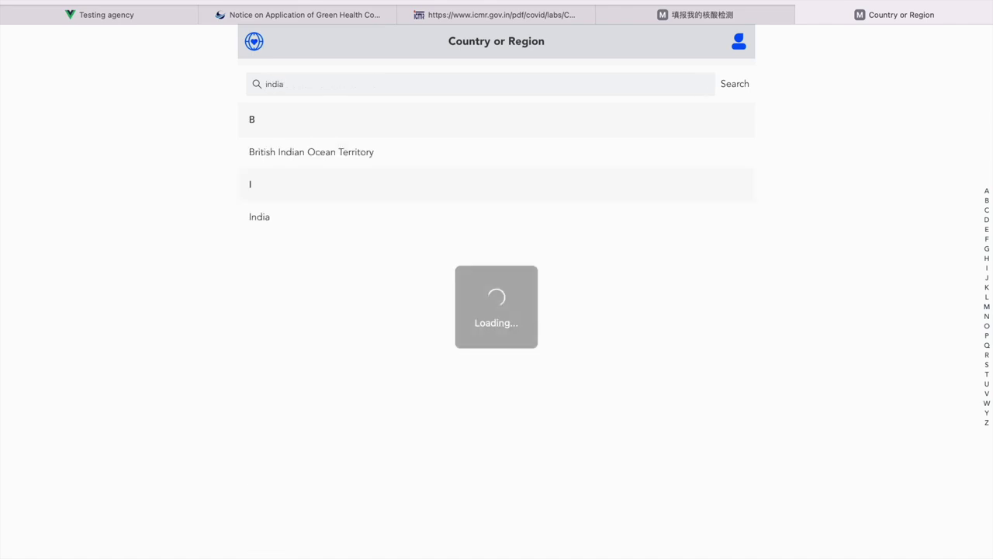
pyautogui.click(260, 216)
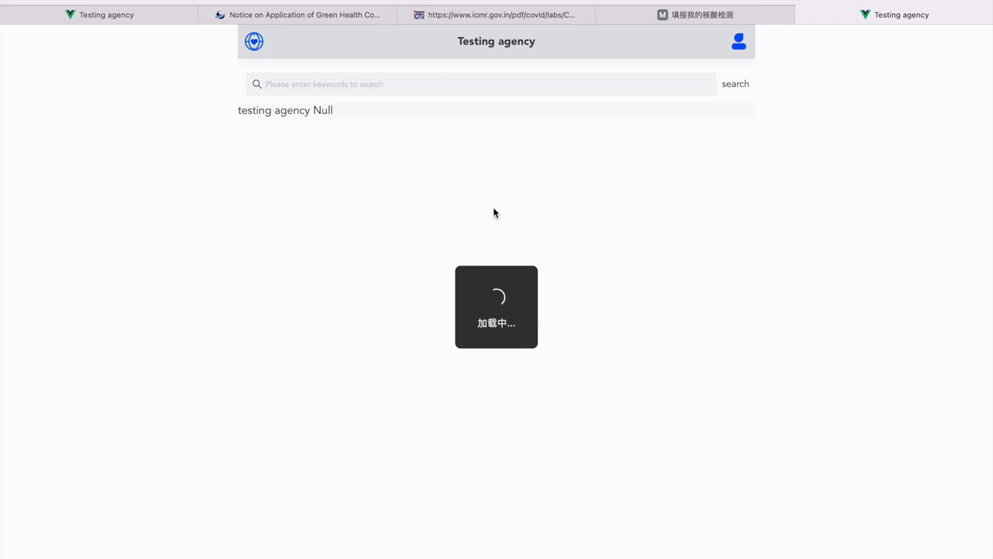
# Step: Filter India's testing agencies for 'bangalore', giving 52 matches in the ICMR labs list
pyautogui.scroll(-2, 425, 273)
pyautogui.scroll(-5, 426, 273)
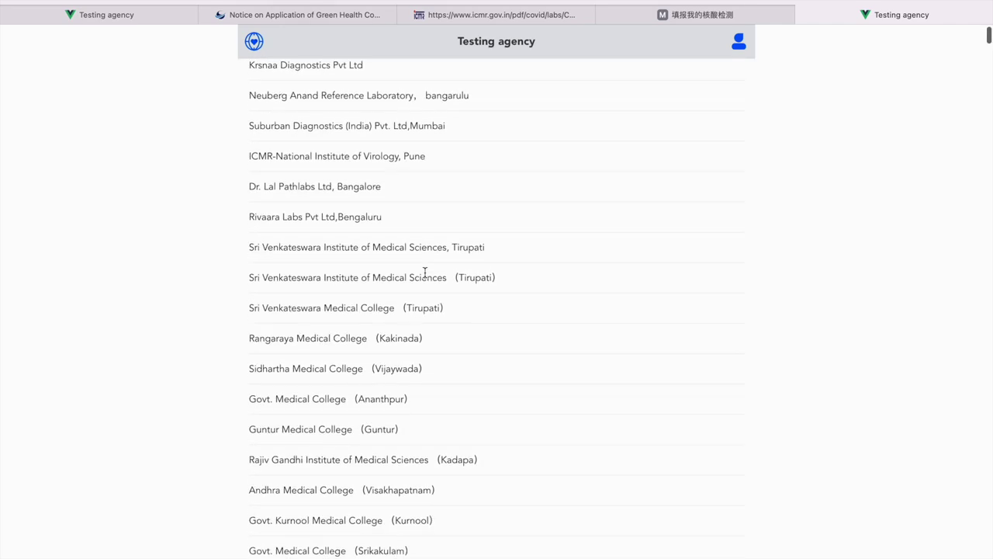
pyautogui.scroll(6, 425, 273)
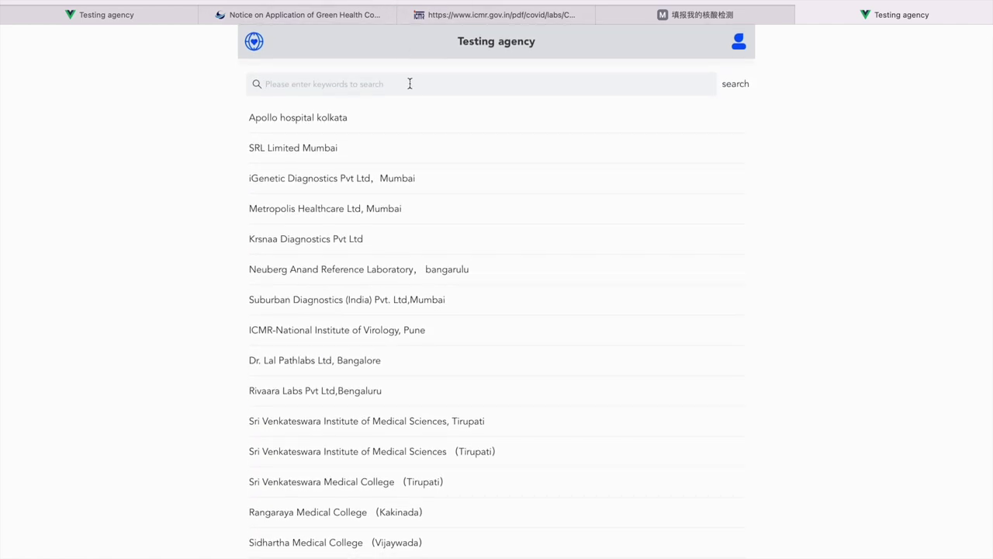
pyautogui.write('b')
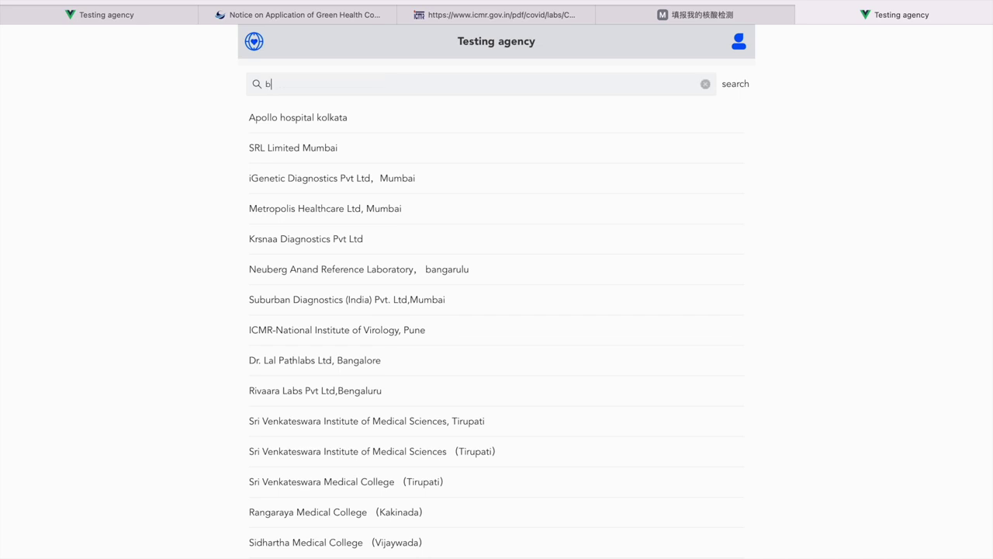
pyautogui.write('angalore')
pyautogui.press('Return')
pyautogui.scroll(-20, 488, 205)
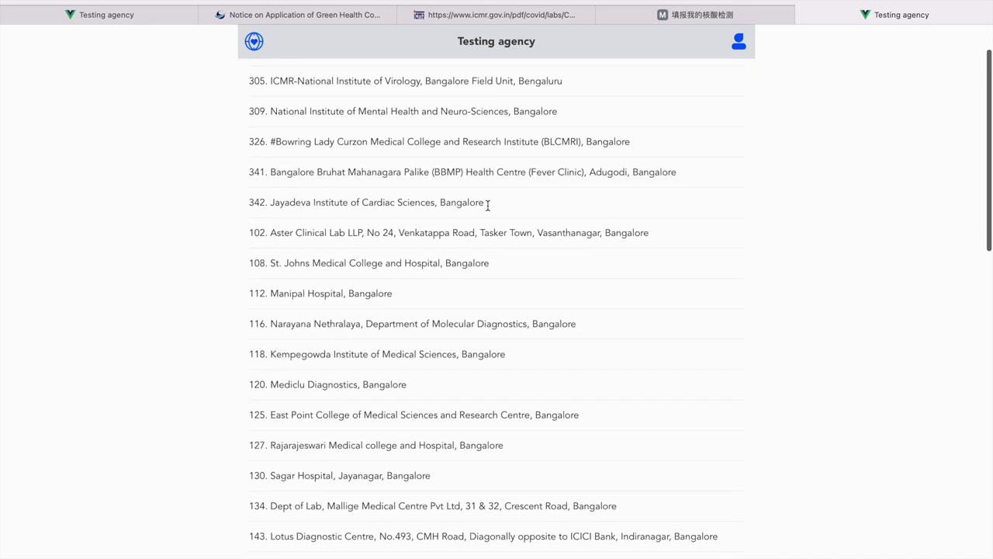
pyautogui.scroll(20, 486, 203)
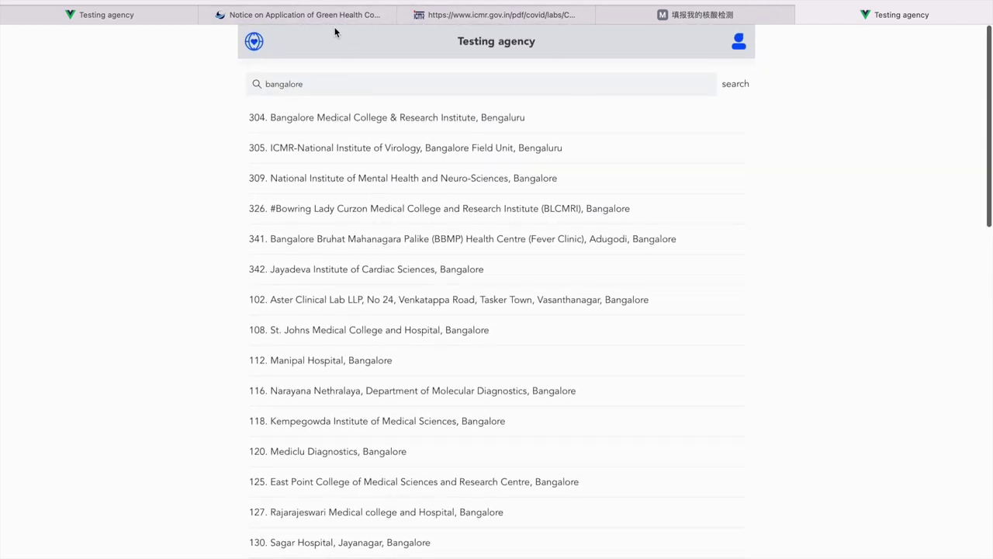
pyautogui.click(490, 11)
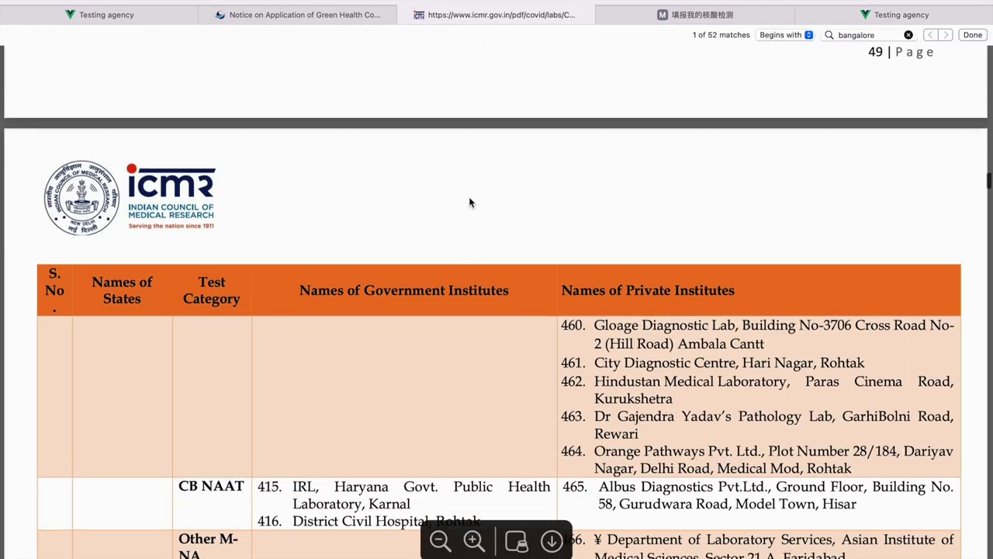
# Step: Browse the ICMR approved-labs PDF tables with the 'bangalore' search active
pyautogui.scroll(20, 468, 197)
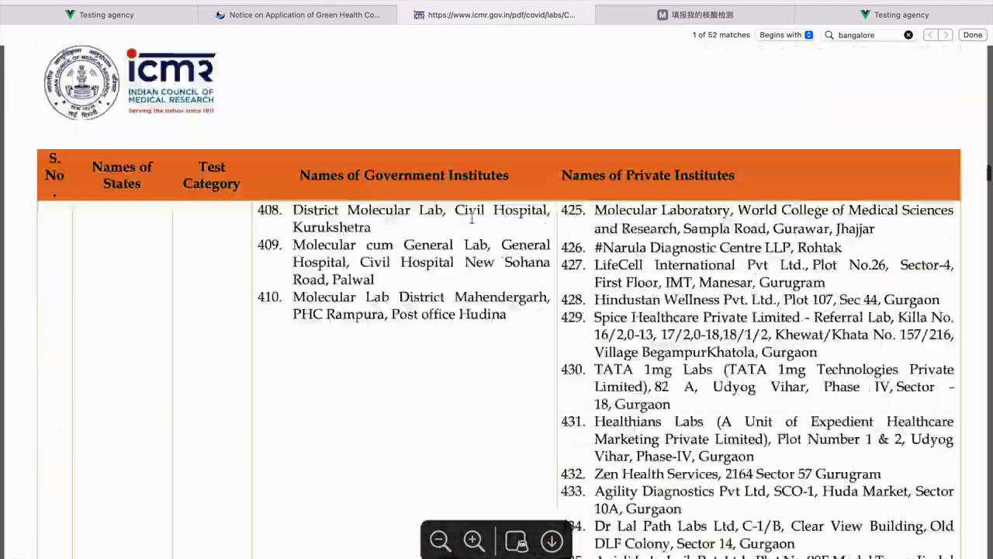
pyautogui.scroll(20, 473, 233)
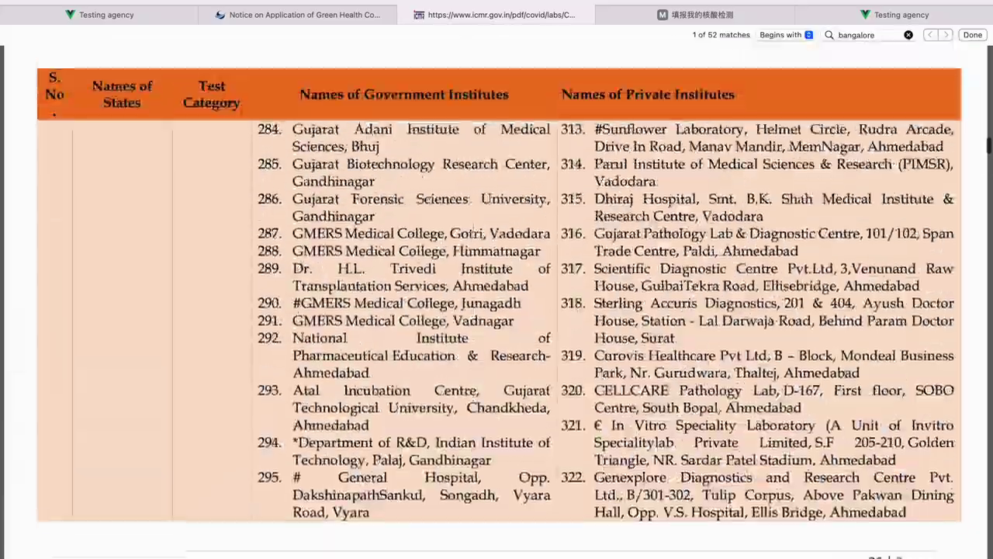
pyautogui.scroll(-20, 472, 233)
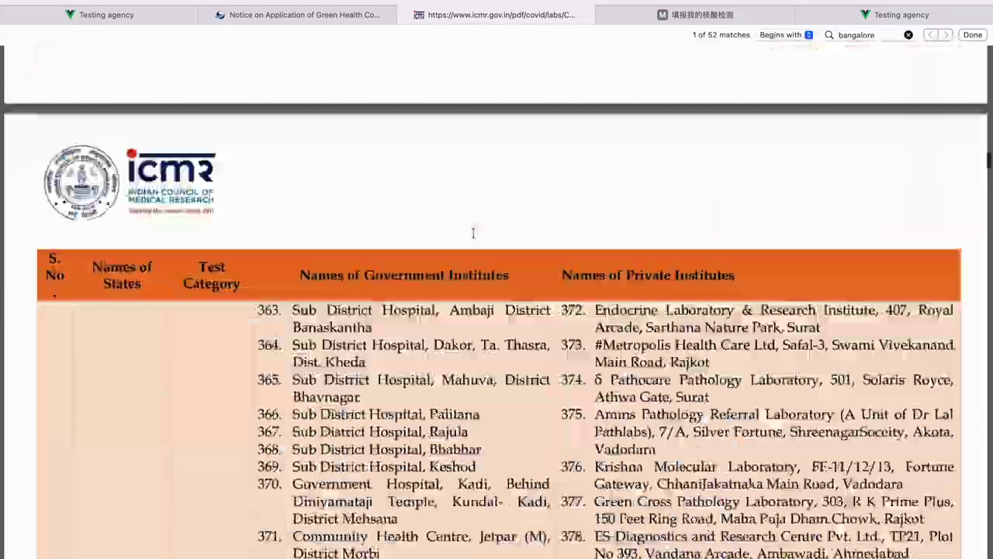
pyautogui.scroll(-20, 472, 232)
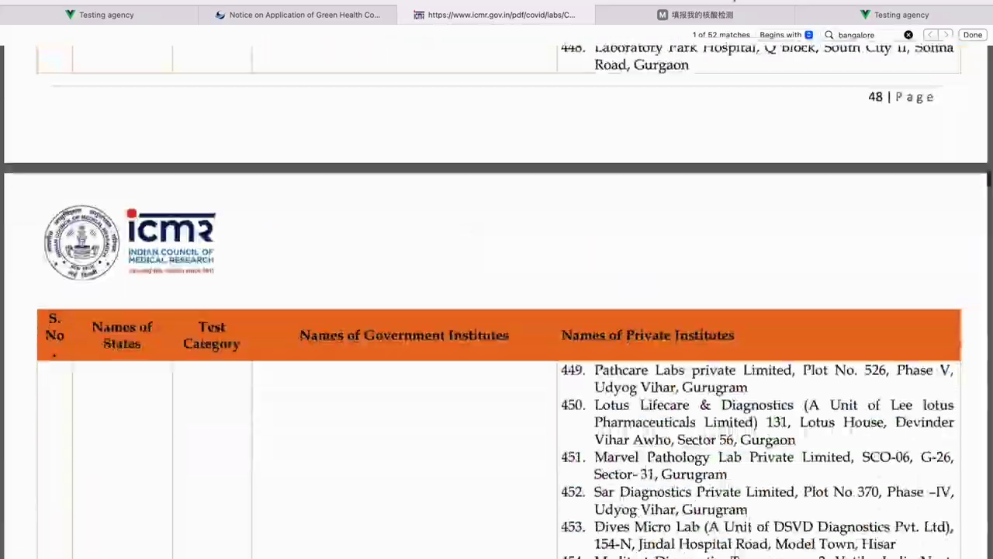
pyautogui.click(352, 25)
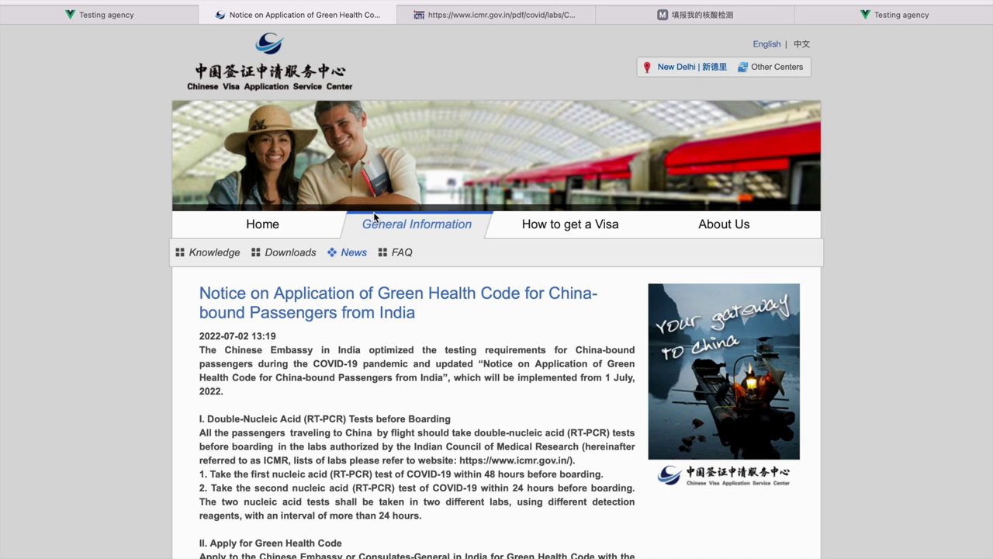
# Step: Highlight the double RT-PCR heading and its 48-hour and 24-hour before-boarding rules
pyautogui.scroll(-5, 386, 325)
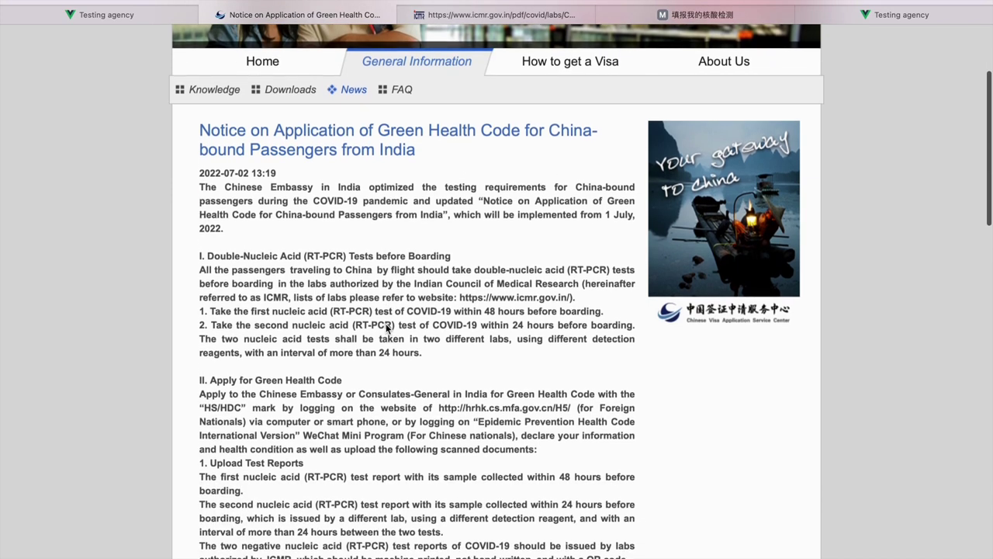
pyautogui.scroll(-4, 385, 326)
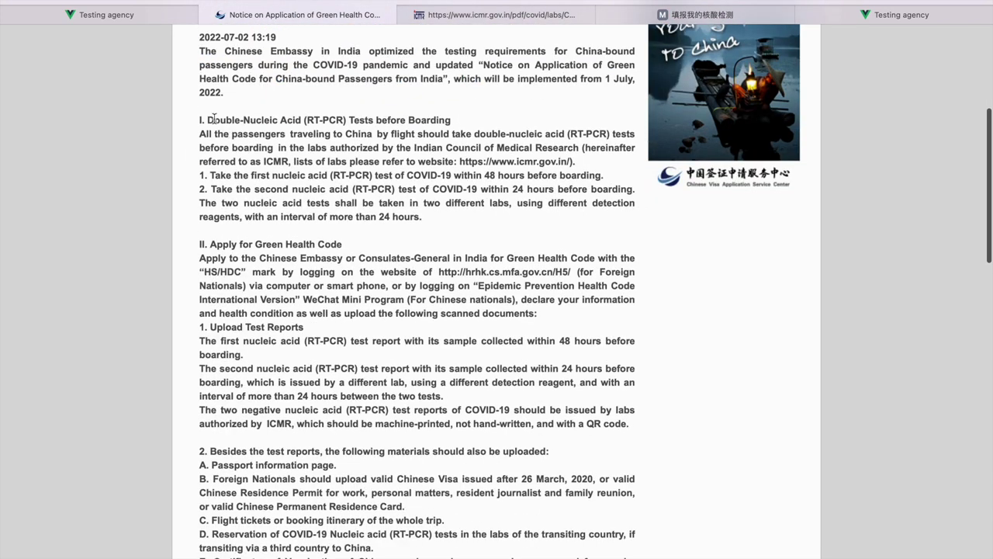
pyautogui.moveTo(213, 118); pyautogui.dragTo(378, 113)
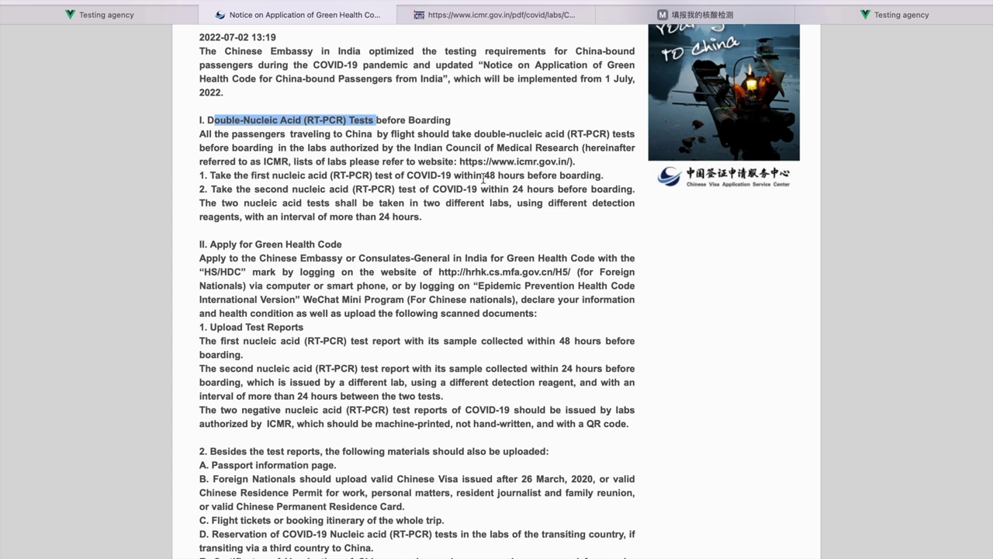
pyautogui.moveTo(483, 176); pyautogui.dragTo(576, 181)
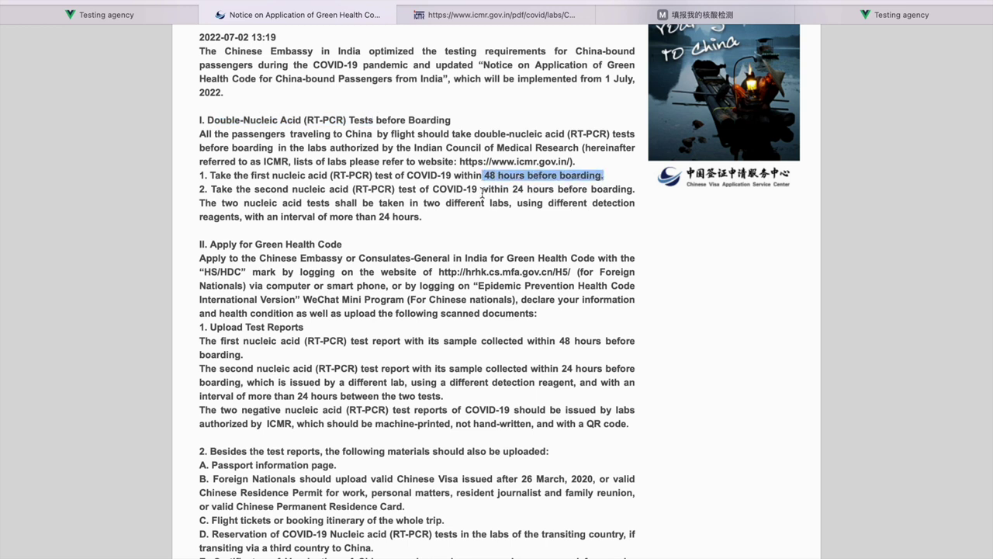
pyautogui.moveTo(481, 190); pyautogui.dragTo(613, 191)
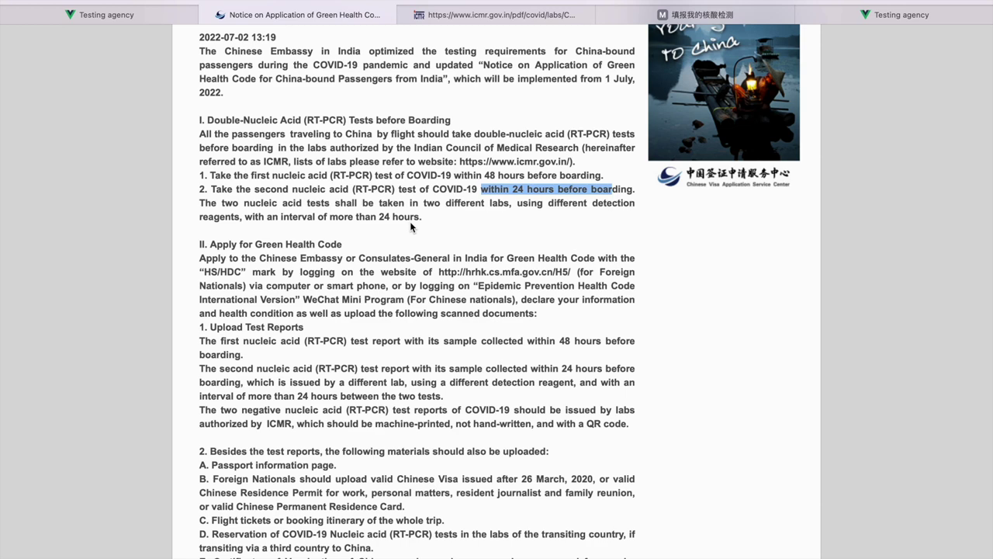
# Step: Go back through the Bangalore testing-agency tab to the portal's Application Portal home page
pyautogui.press('super+9')
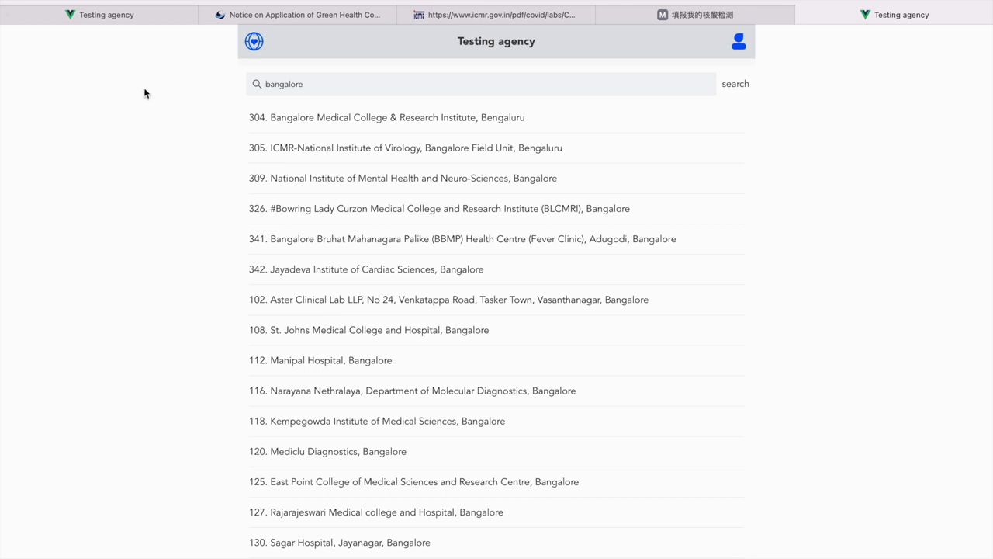
pyautogui.press('super+bracketleft')
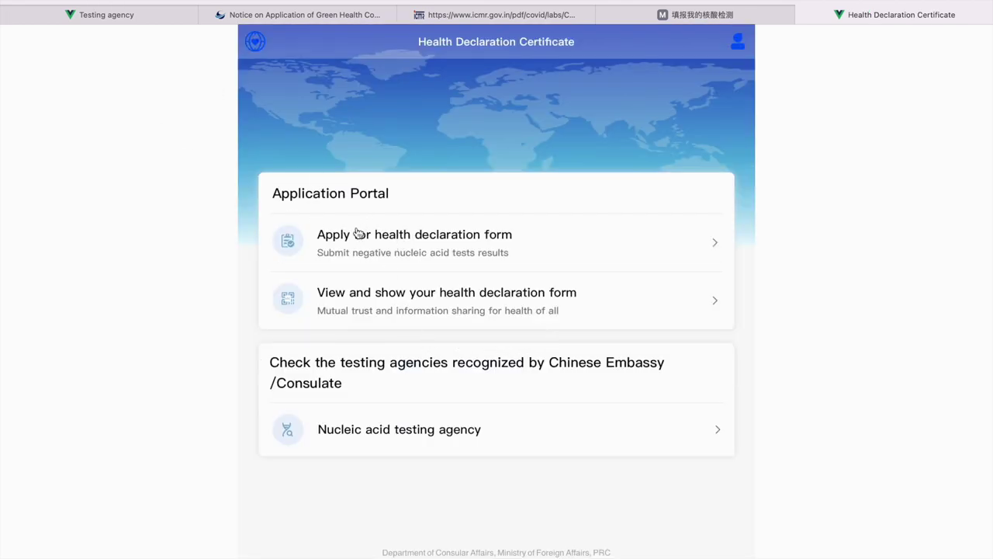
# Step: Start a new health declaration application for yourself and look over the blank form
pyautogui.click(570, 262)
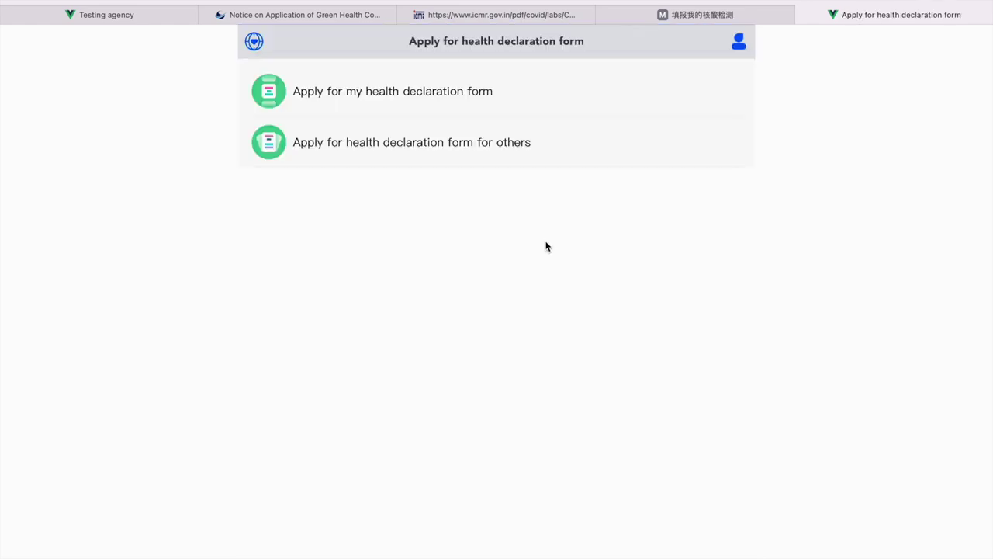
pyautogui.click(385, 99)
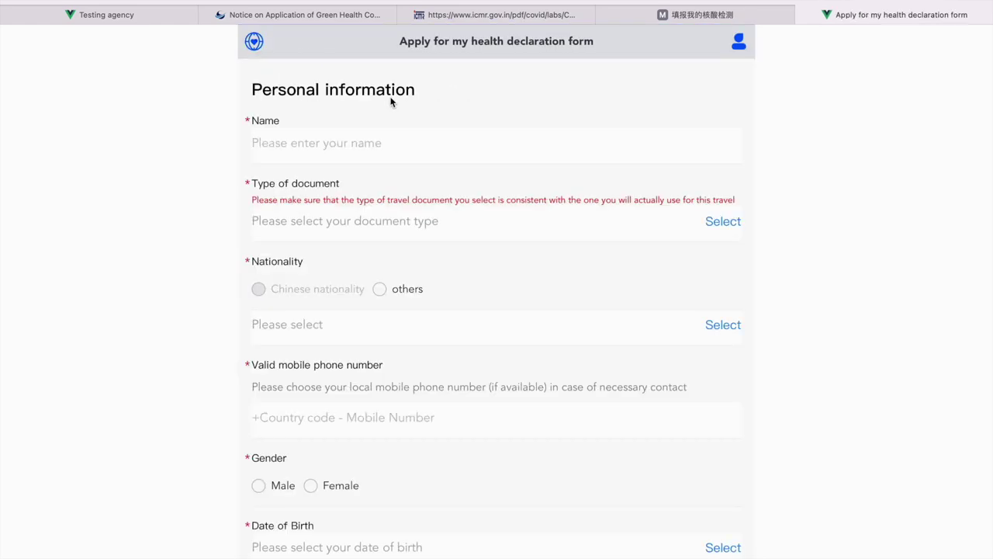
pyautogui.scroll(-2, 401, 254)
pyautogui.scroll(-10, 401, 254)
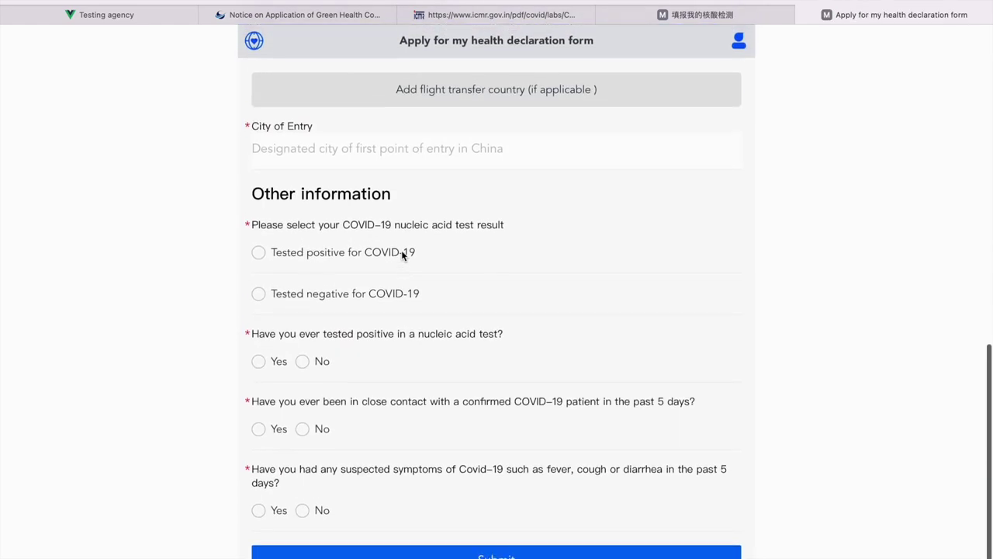
pyautogui.scroll(12, 402, 254)
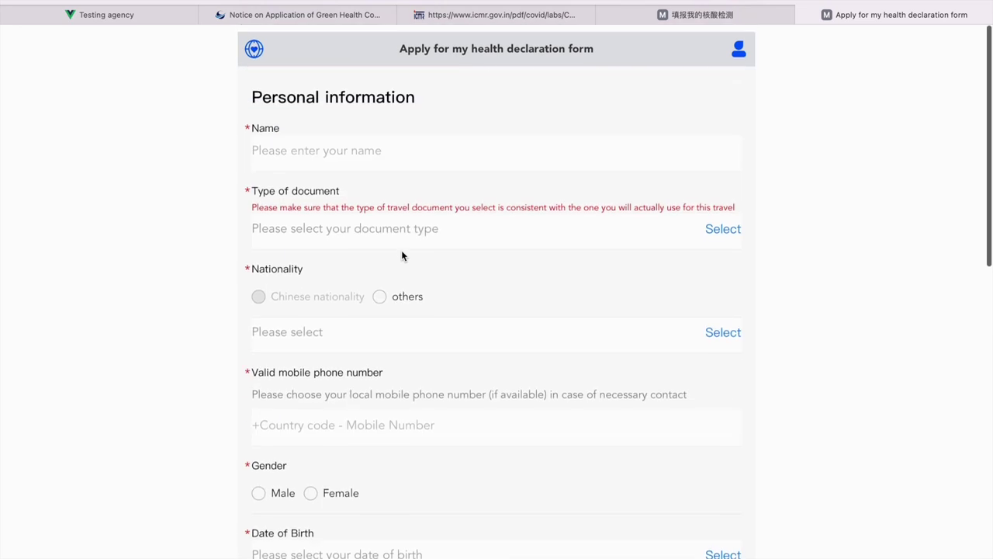
pyautogui.click(676, 15)
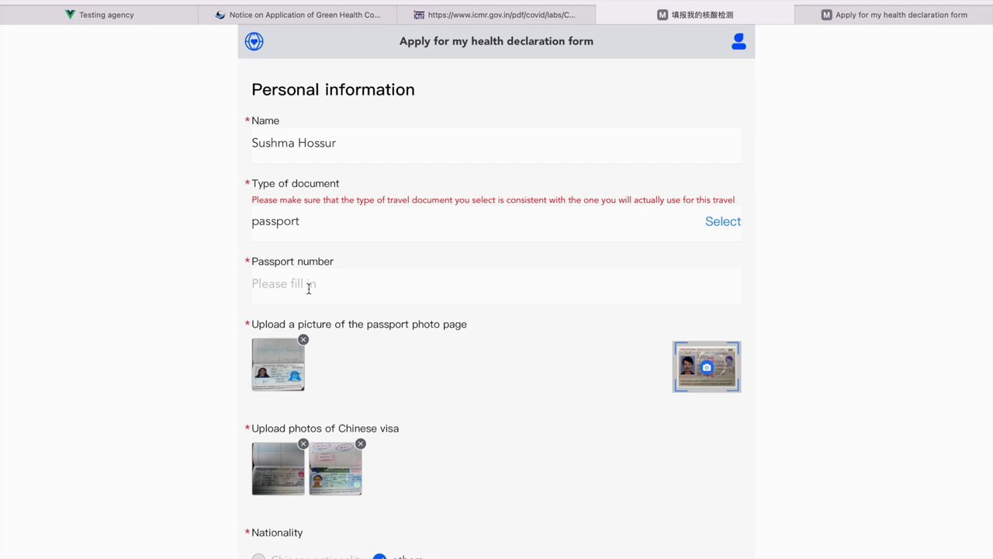
# Step: Review the filled form's passport, Female gender, India origin and Guanzhou city-of-entry details
pyautogui.scroll(-2, 319, 365)
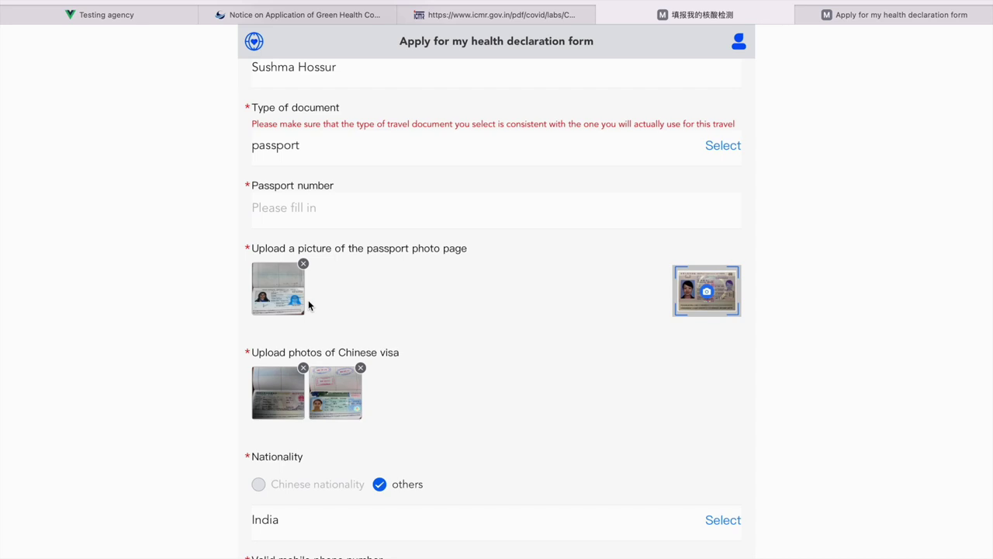
pyautogui.scroll(-3, 308, 300)
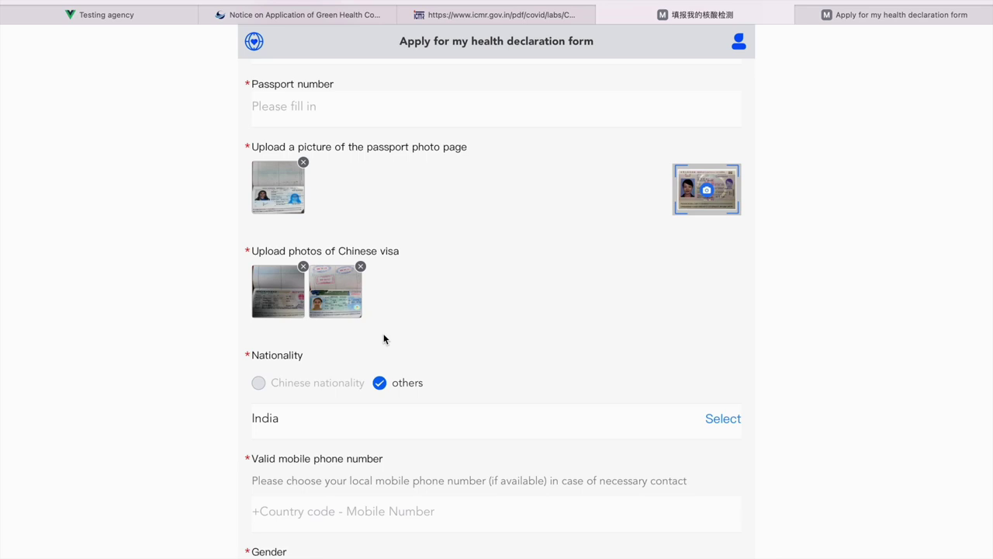
pyautogui.scroll(-1, 395, 330)
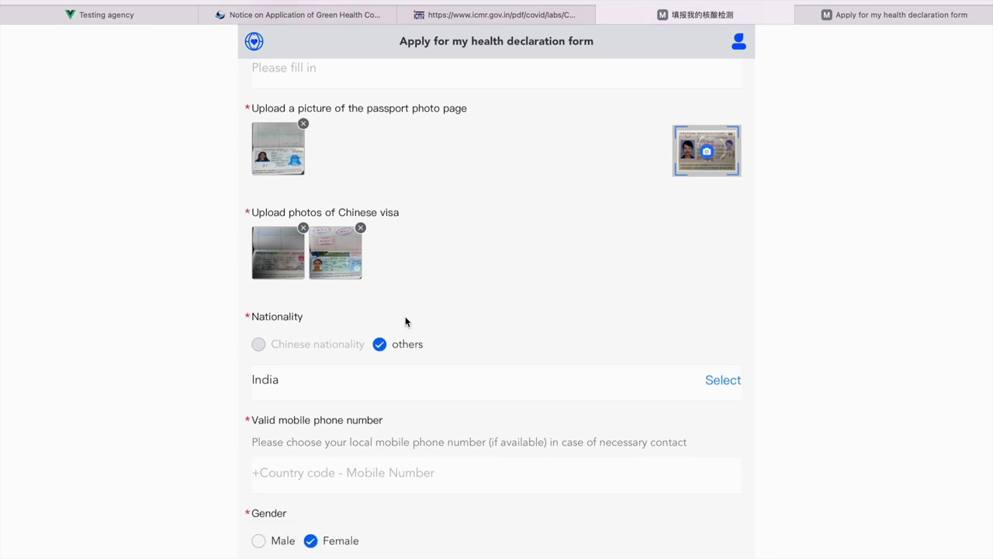
pyautogui.scroll(-3, 405, 321)
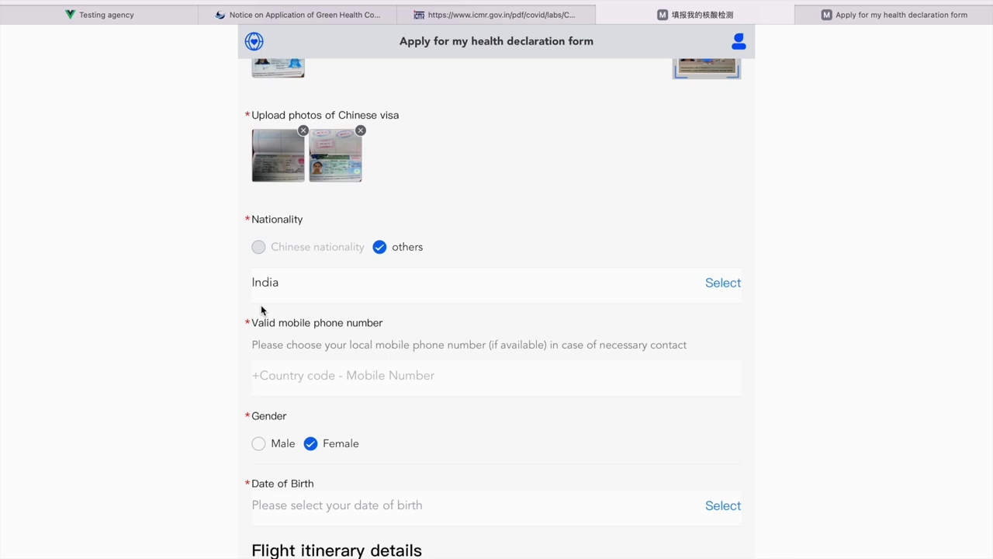
pyautogui.click(337, 376)
pyautogui.scroll(-1, 394, 321)
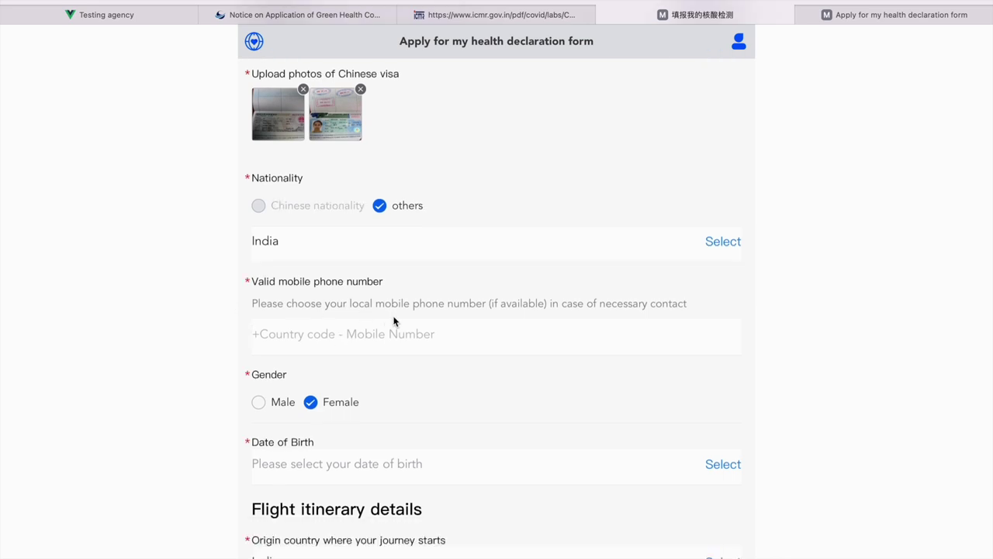
pyautogui.scroll(-2, 395, 311)
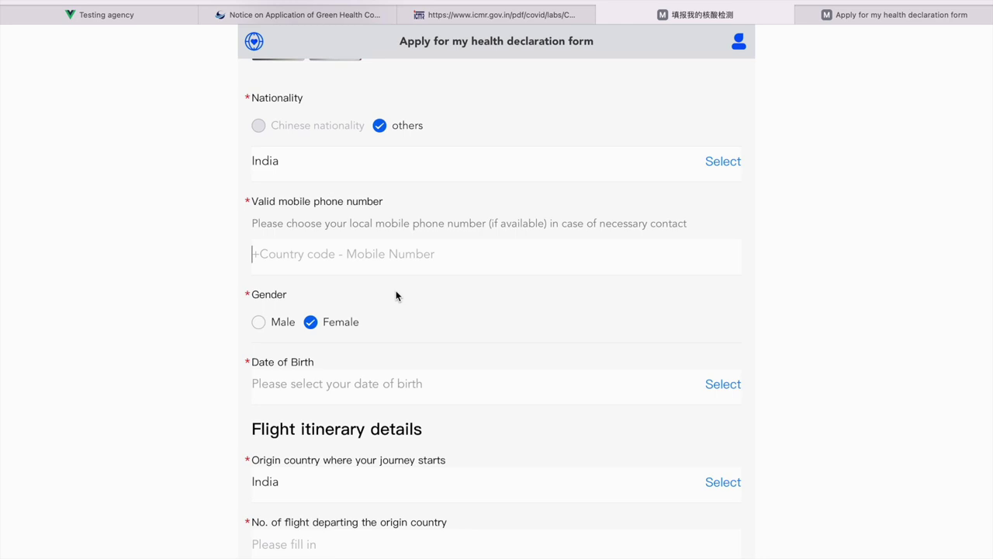
pyautogui.scroll(-5, 396, 291)
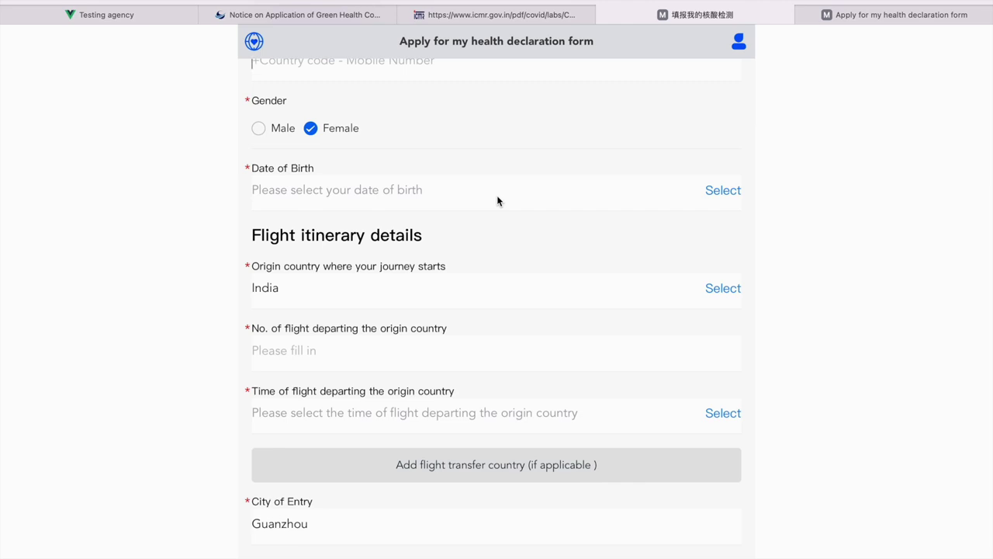
pyautogui.scroll(-3, 497, 201)
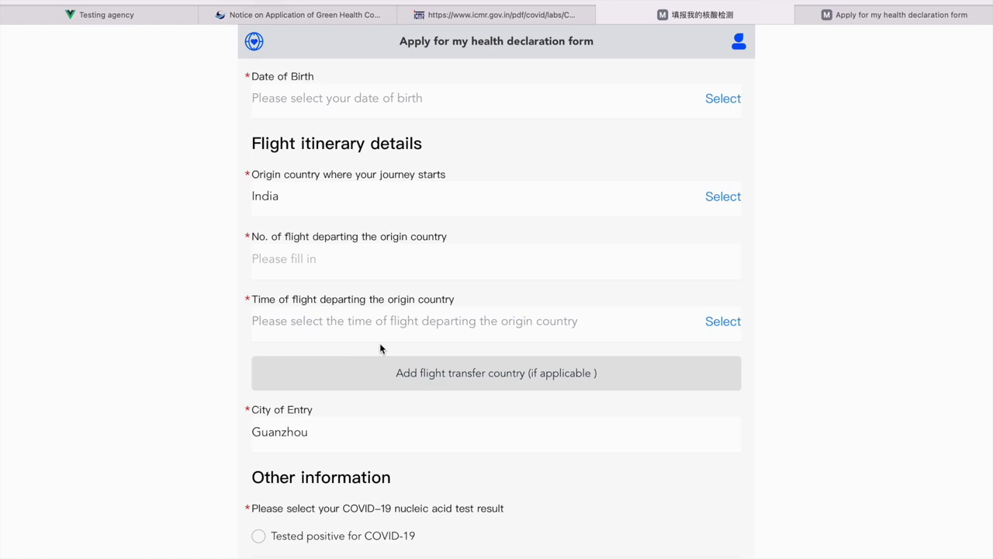
# Step: Add the missing 'g' so the City of Entry reads Guangzhou
pyautogui.scroll(-5, 381, 349)
pyautogui.write('g')
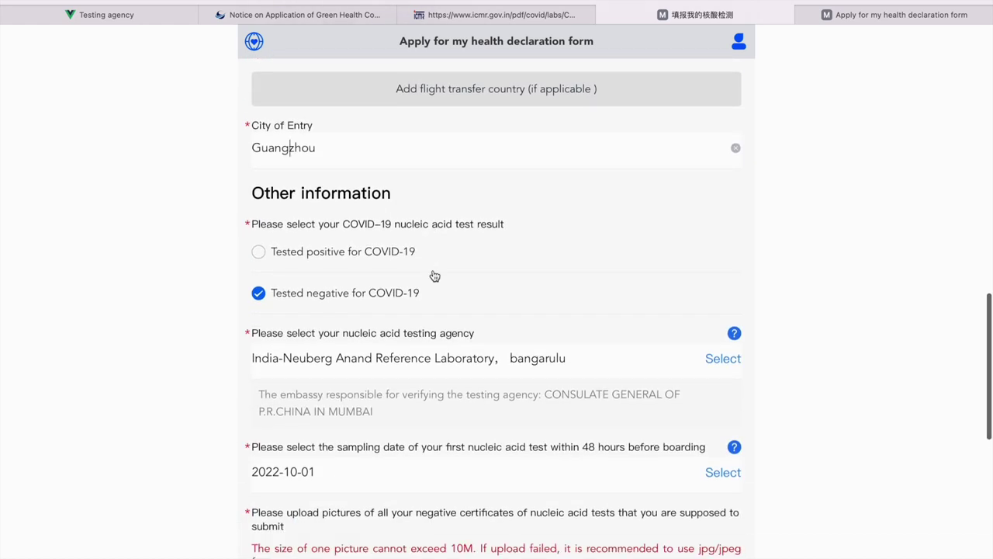
pyautogui.scroll(3, 433, 271)
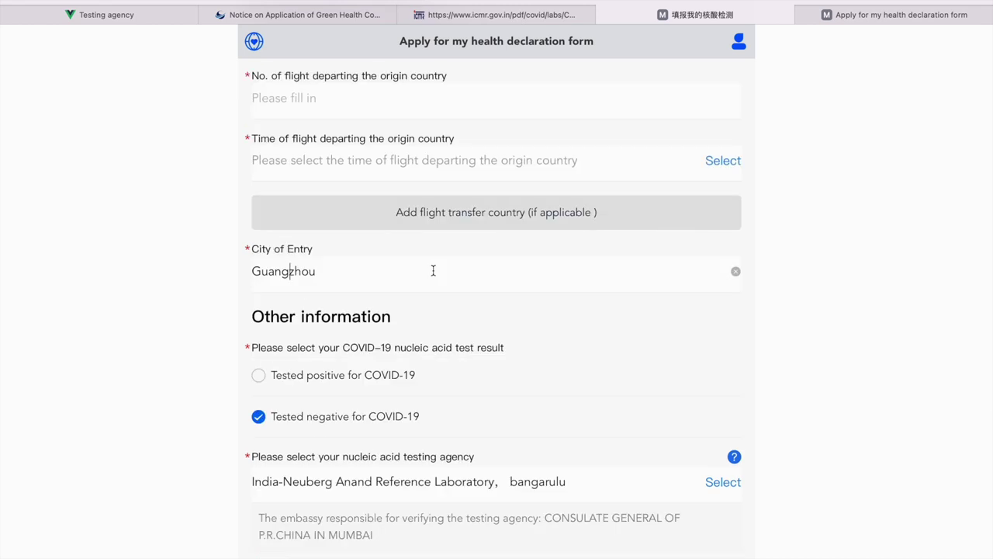
pyautogui.scroll(-5, 433, 270)
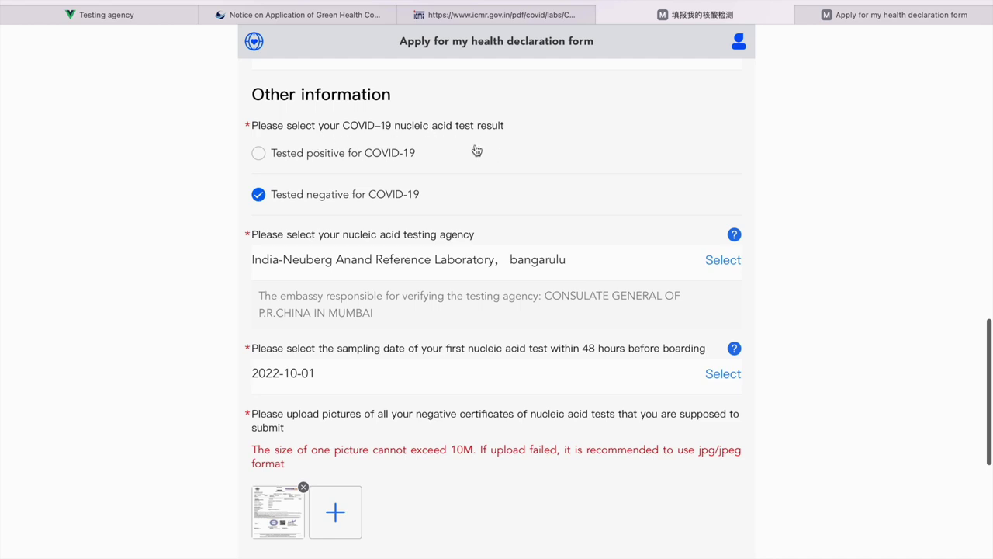
pyautogui.scroll(1, 555, 240)
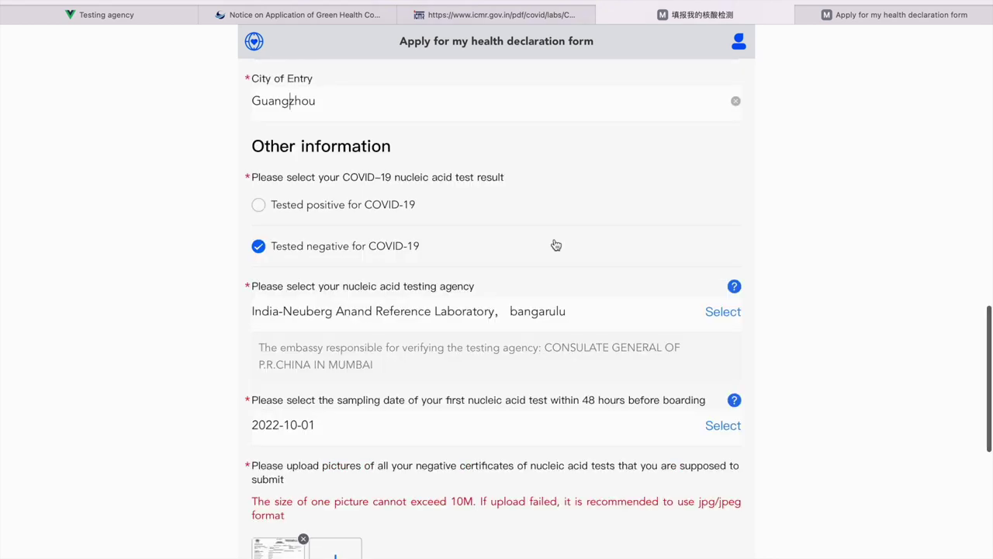
pyautogui.scroll(-2, 554, 244)
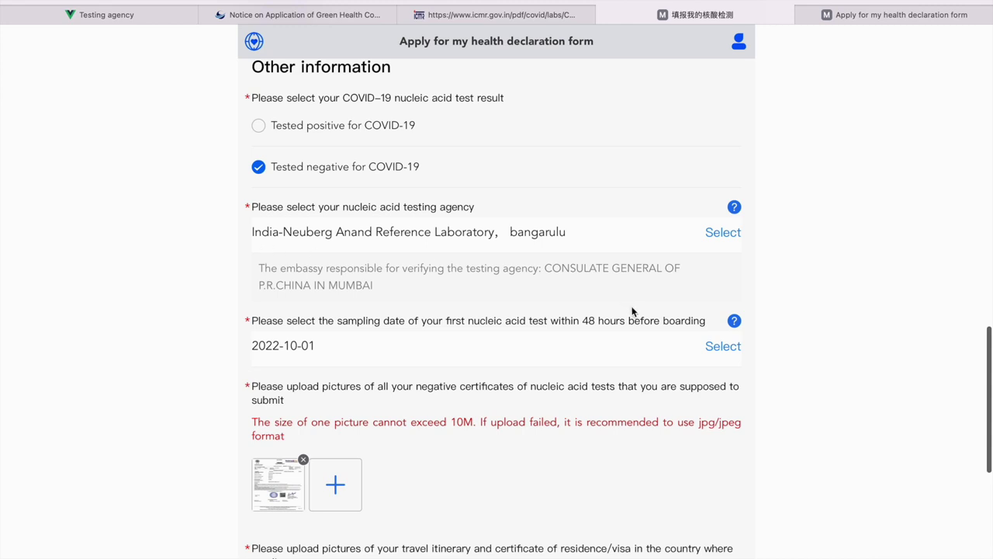
pyautogui.scroll(-2, 632, 311)
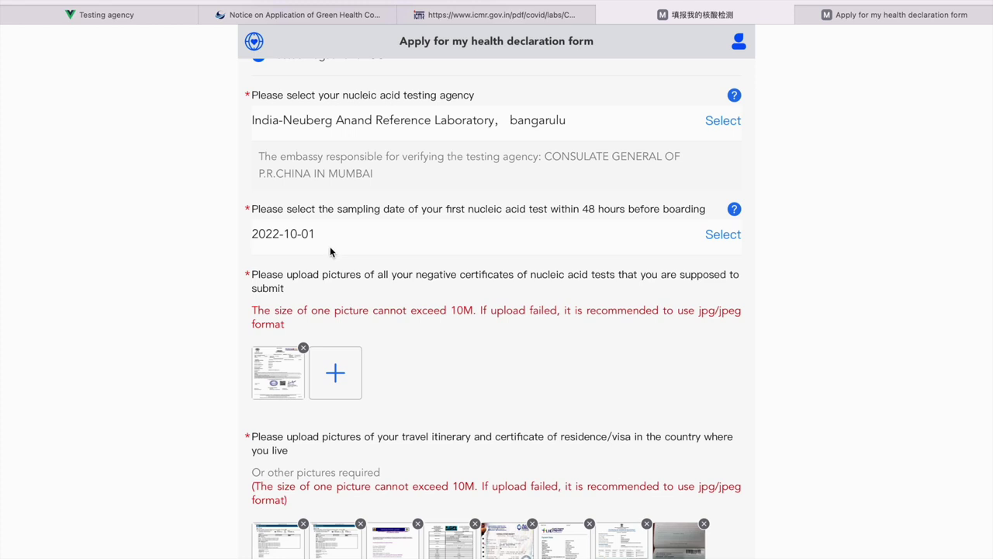
pyautogui.scroll(-2, 329, 251)
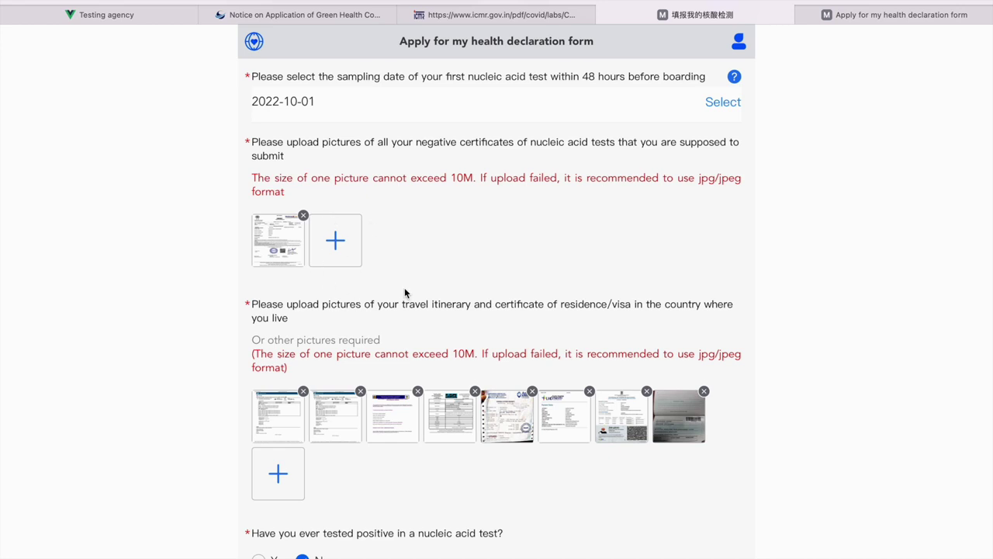
pyautogui.scroll(-3, 404, 292)
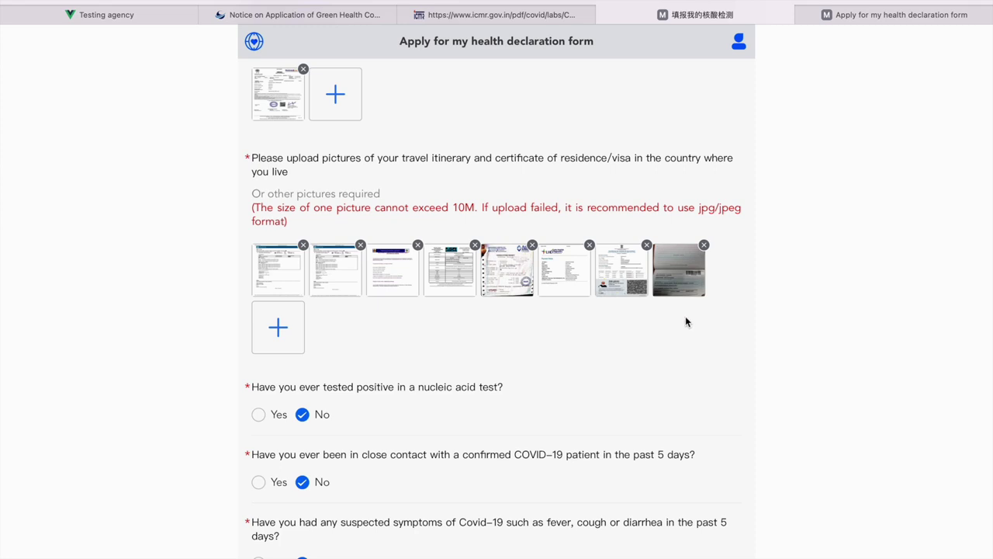
pyautogui.scroll(-2, 686, 316)
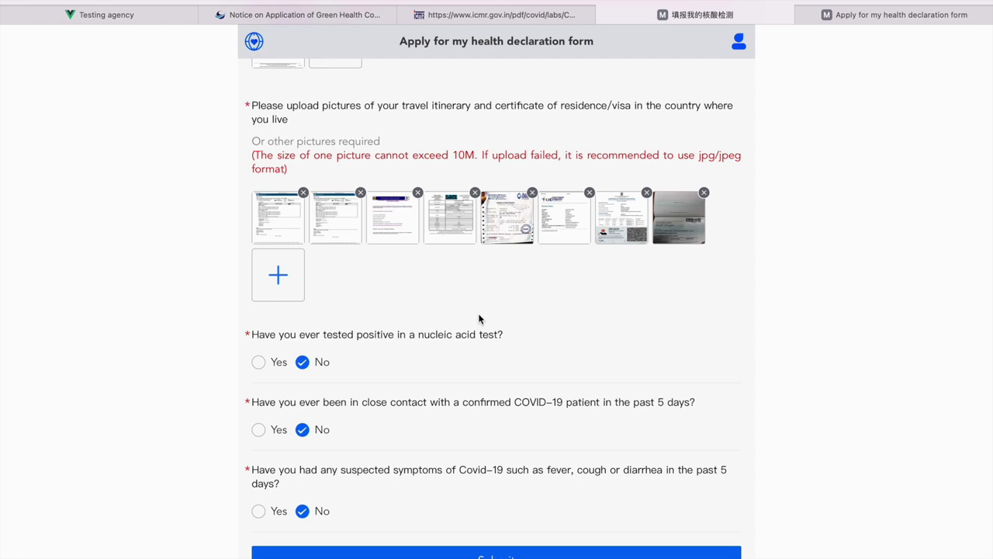
pyautogui.scroll(10, 496, 326)
pyautogui.scroll(5, 511, 340)
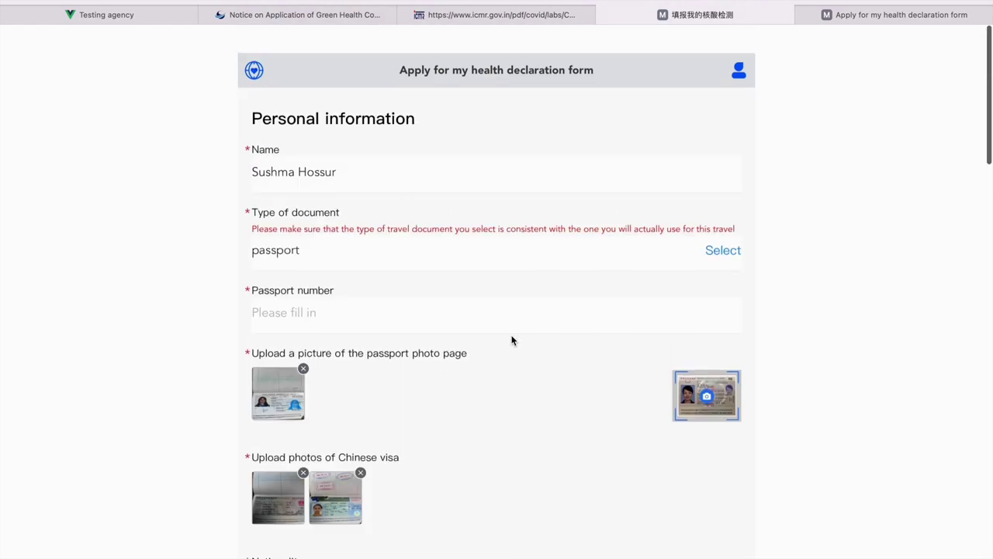
pyautogui.scroll(-15, 512, 340)
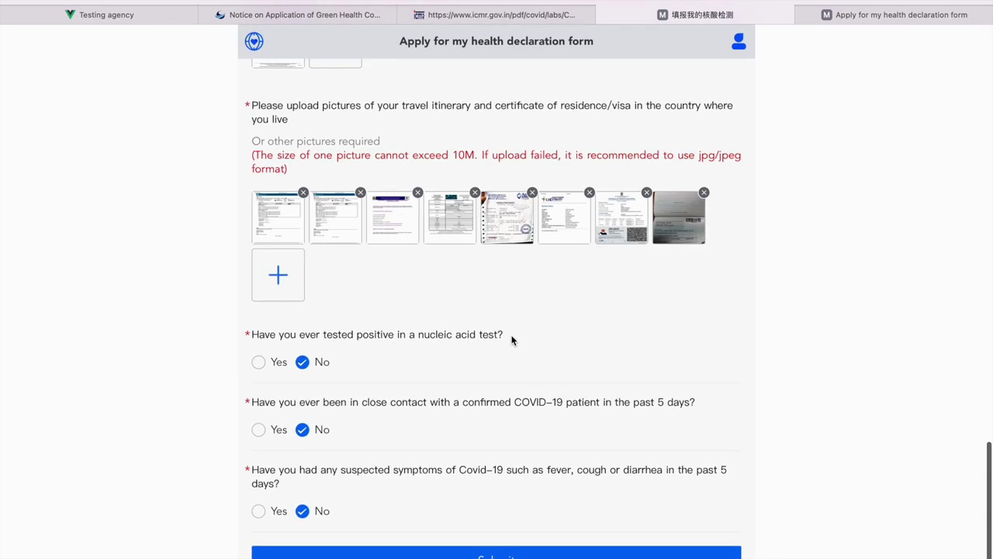